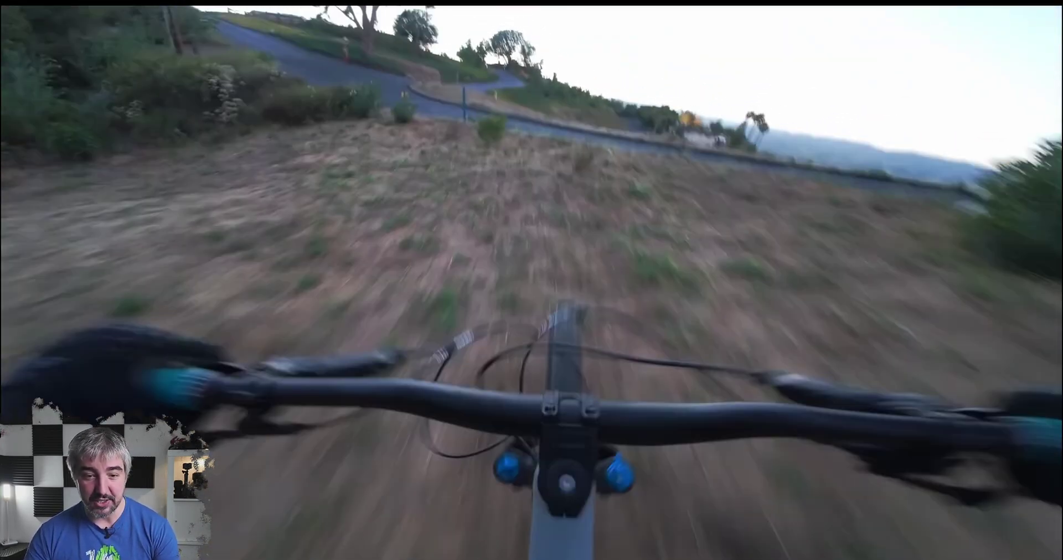
Step: Show the tmp timeline on the Edit page with For editing.mp4 and For editing.mp4 Render 1.mov
mouse_move(361, 433)
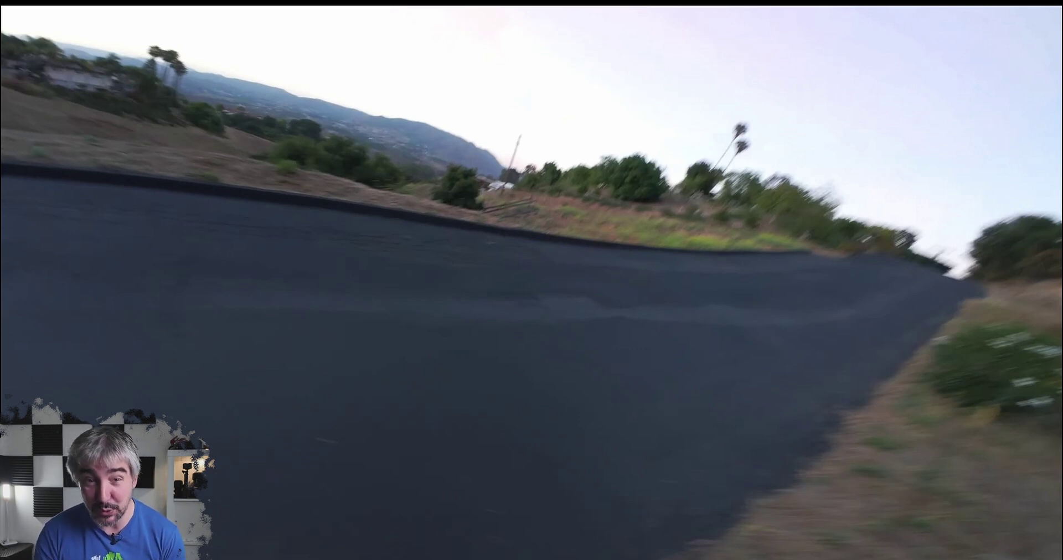
left_click(1057, 415)
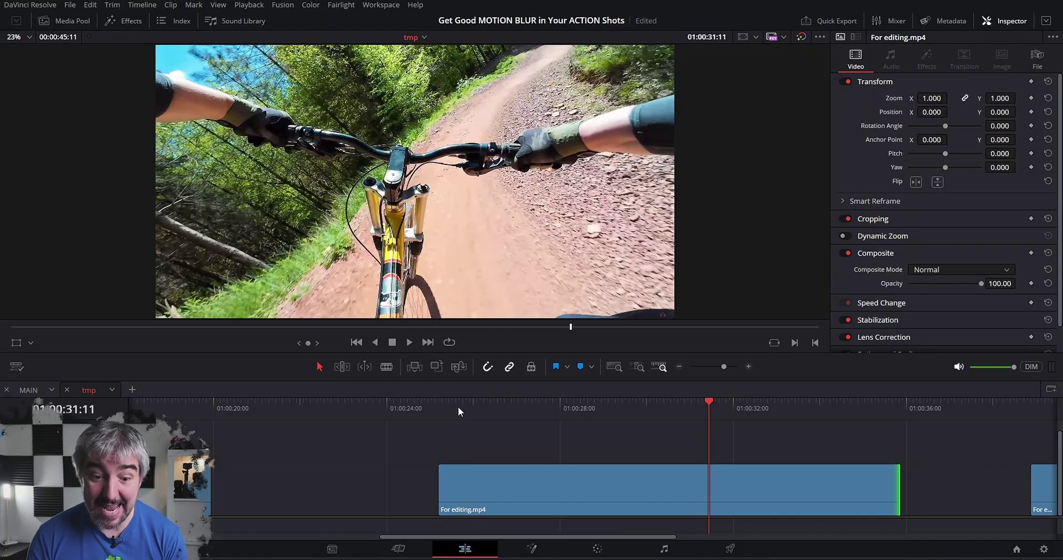
scroll(534, 434, "right", 5)
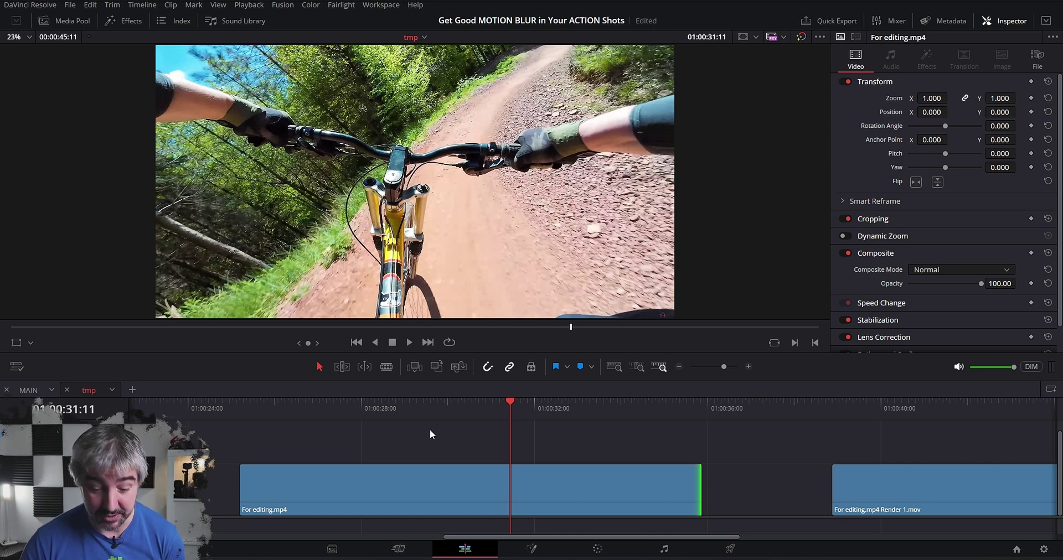
Step: Apply the Open FX Motion Blur filter, found by searching 'mo', to the For editing.mp4 clip
mouse_move(312, 418)
left_mouse_down()
mouse_move(265, 417)
mouse_move(322, 417)
mouse_move(312, 418)
left_mouse_up()
left_click(375, 491)
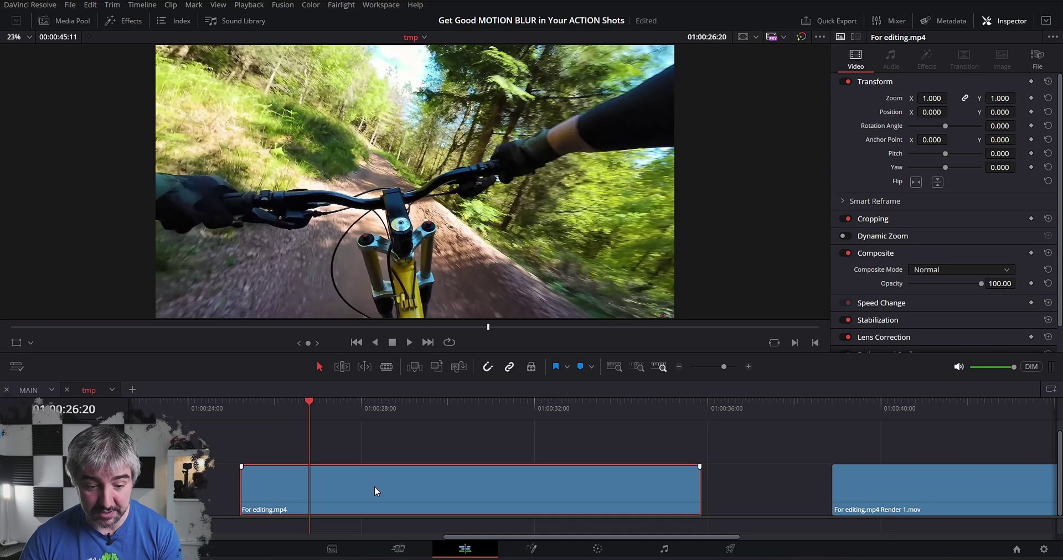
left_click(130, 21)
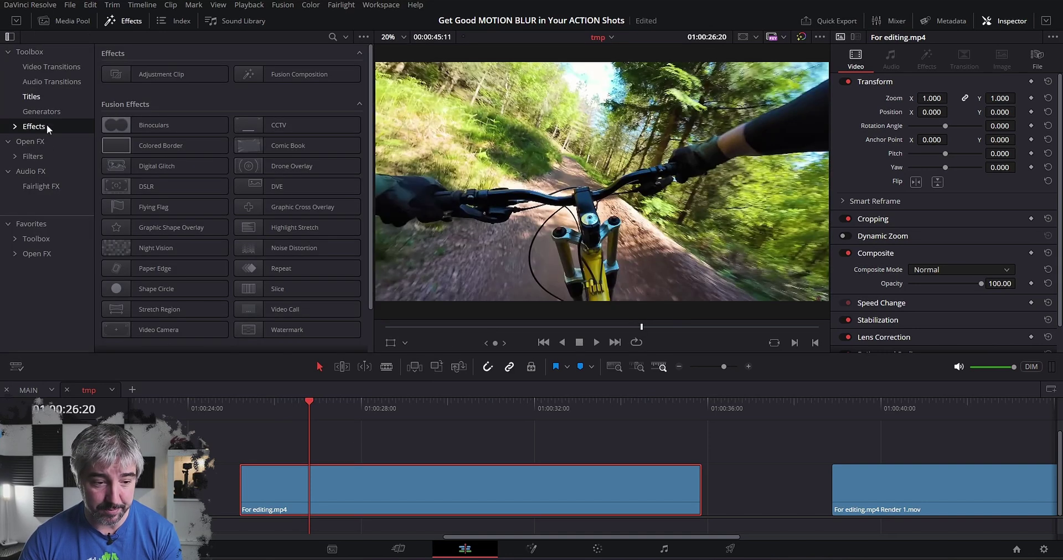
left_click(34, 156)
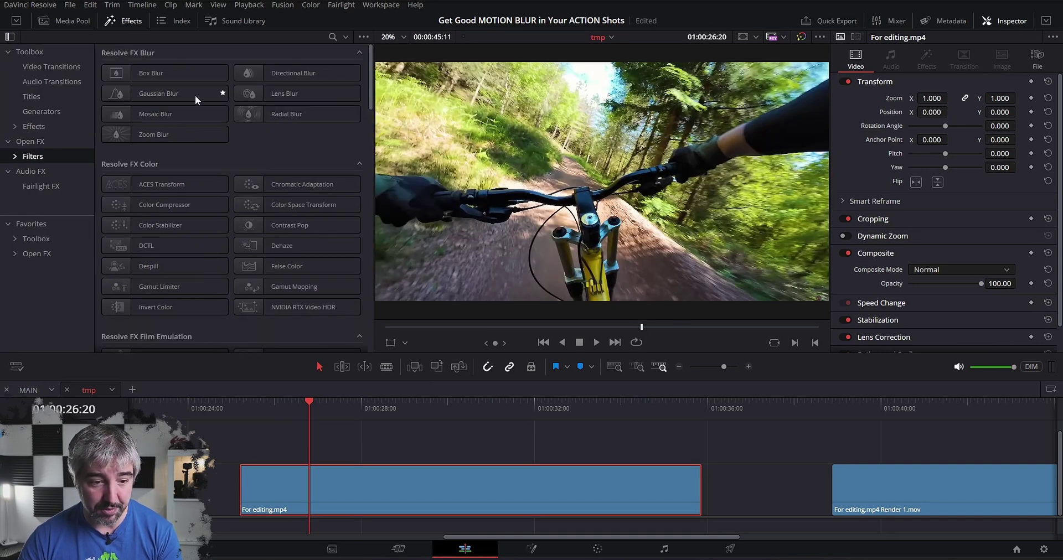
left_click(330, 36)
type("mo")
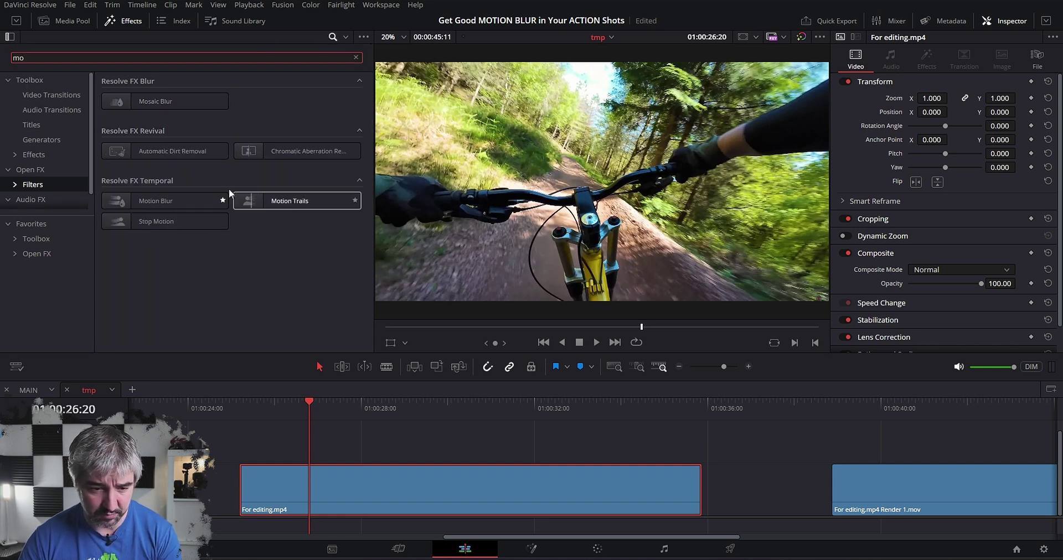
left_click_drag(164, 198, 429, 477)
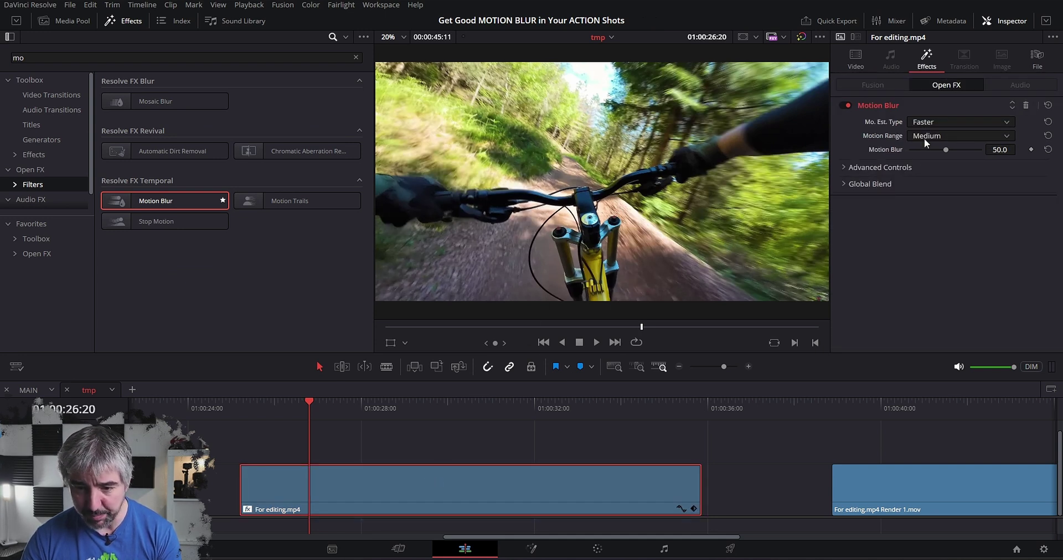
Step: Toggle the Motion Blur effect off and on in the Inspector to compare, leaving it enabled
left_click(846, 105)
left_click(847, 103)
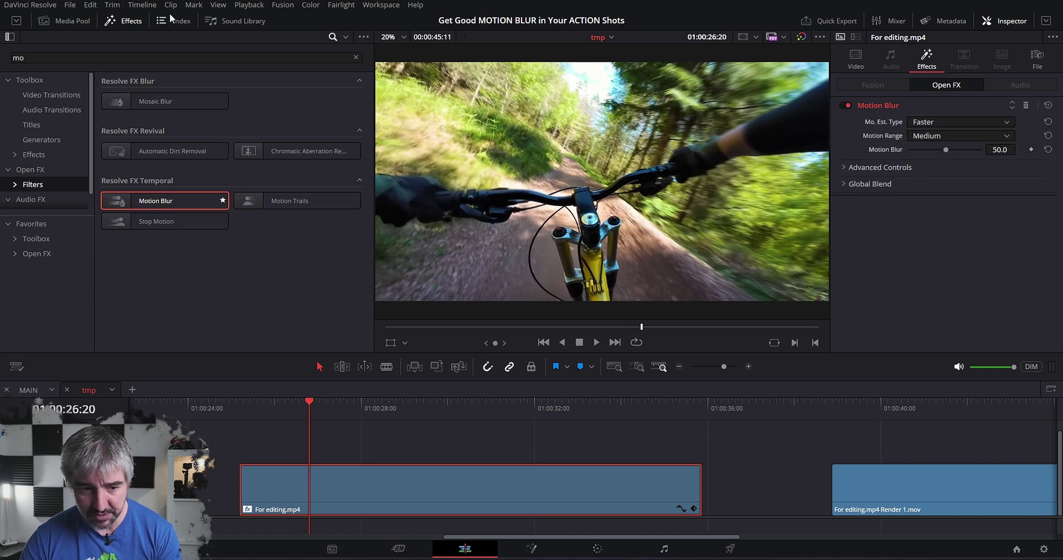
left_click(124, 20)
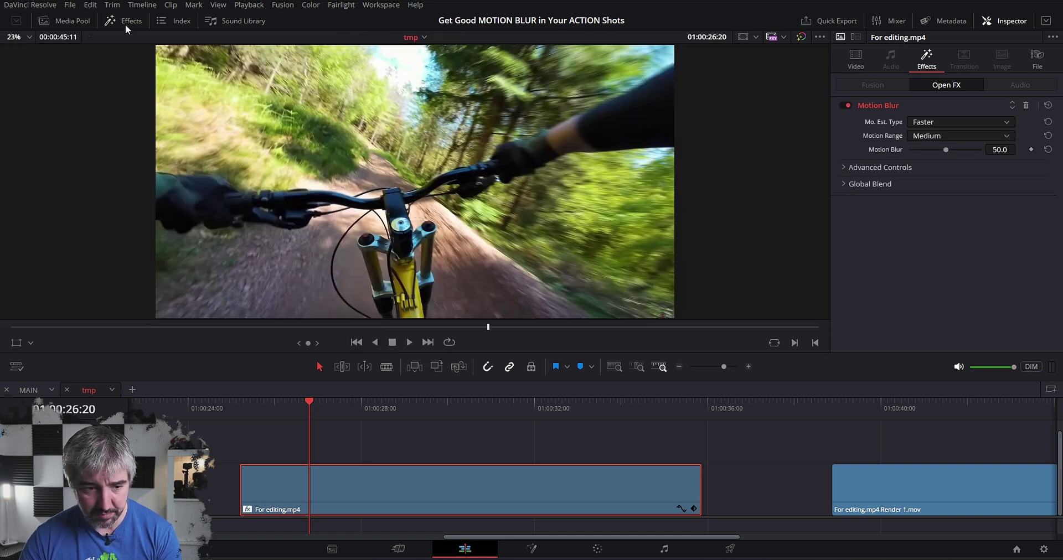
left_click(845, 106)
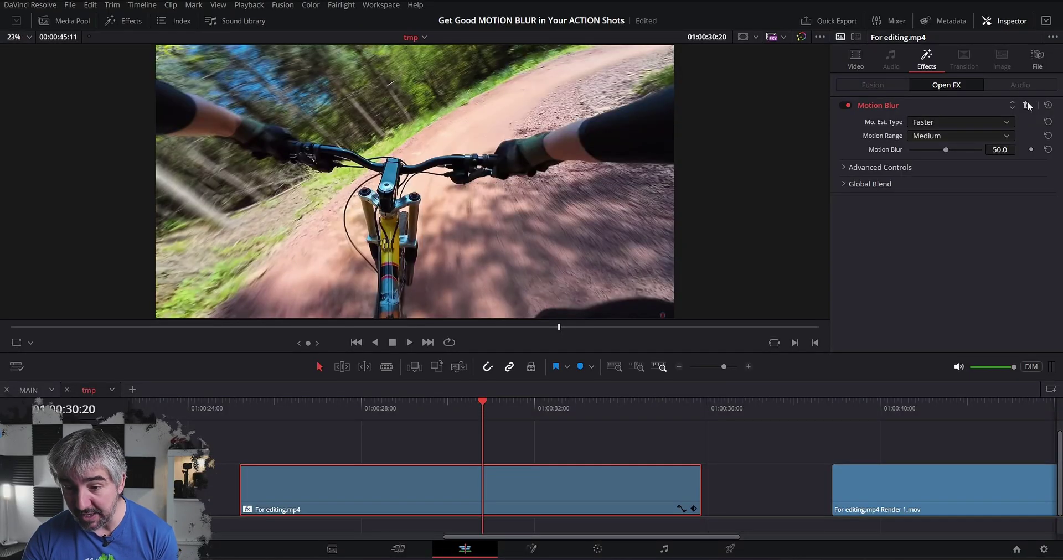
Step: Remove the Open FX Motion Blur and bring up the Color page's Motion Effects palette
left_click(1027, 105)
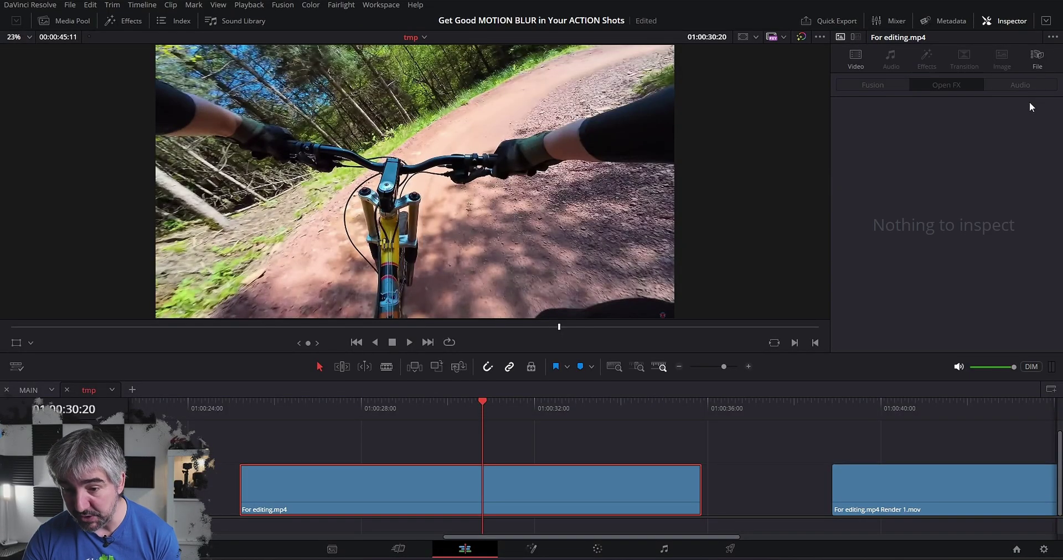
left_click(598, 550)
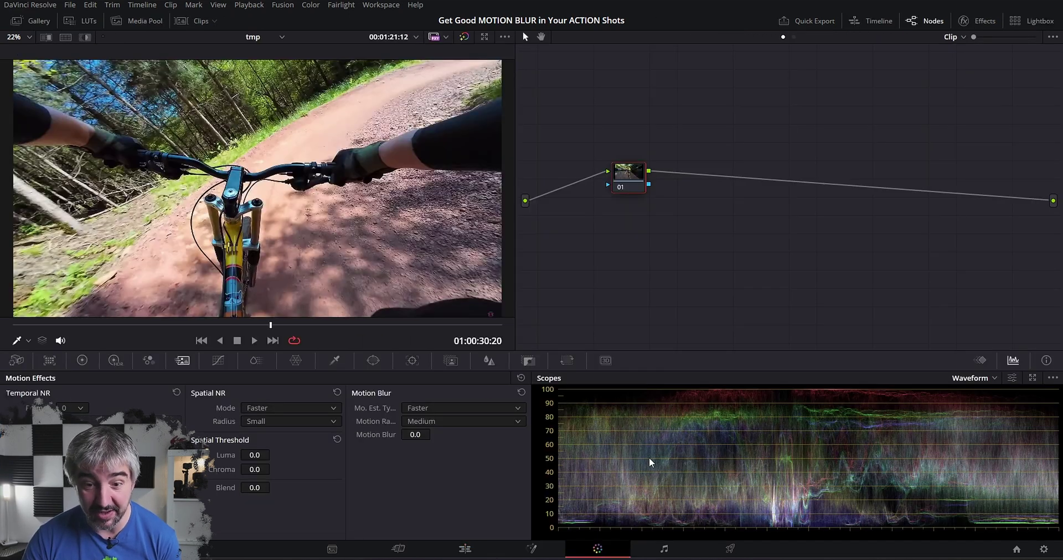
left_click_drag(639, 176, 630, 182)
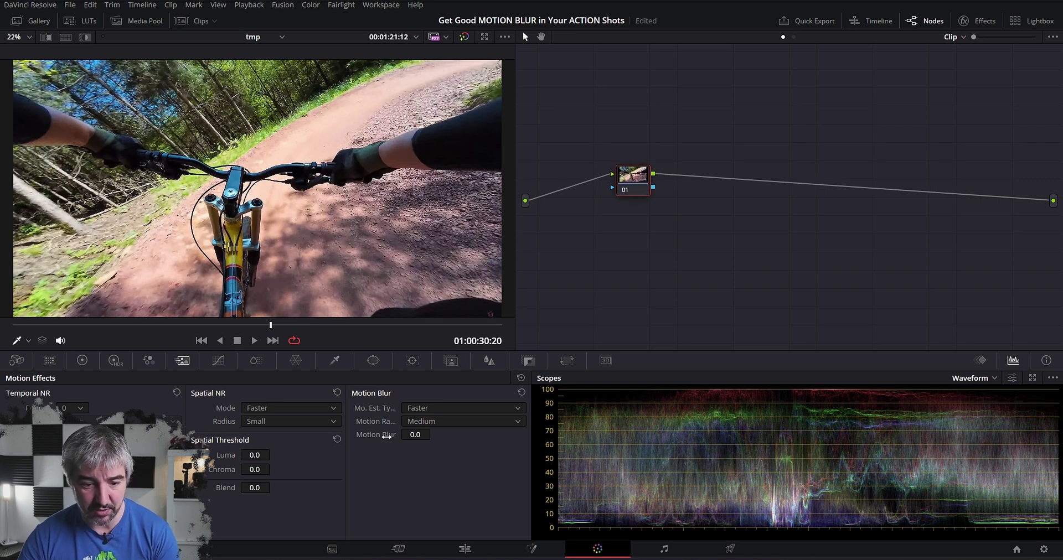
left_click(82, 361)
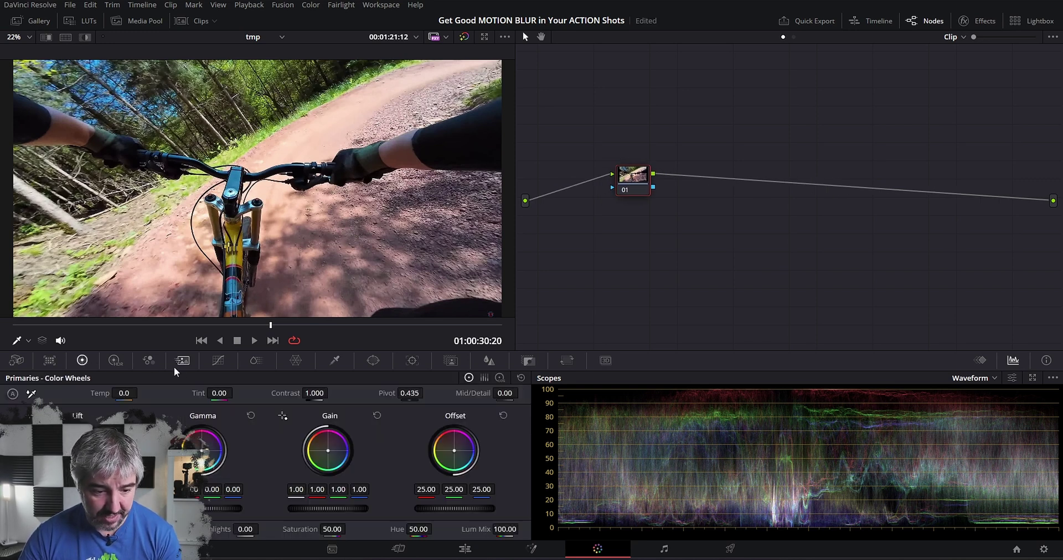
left_click(183, 362)
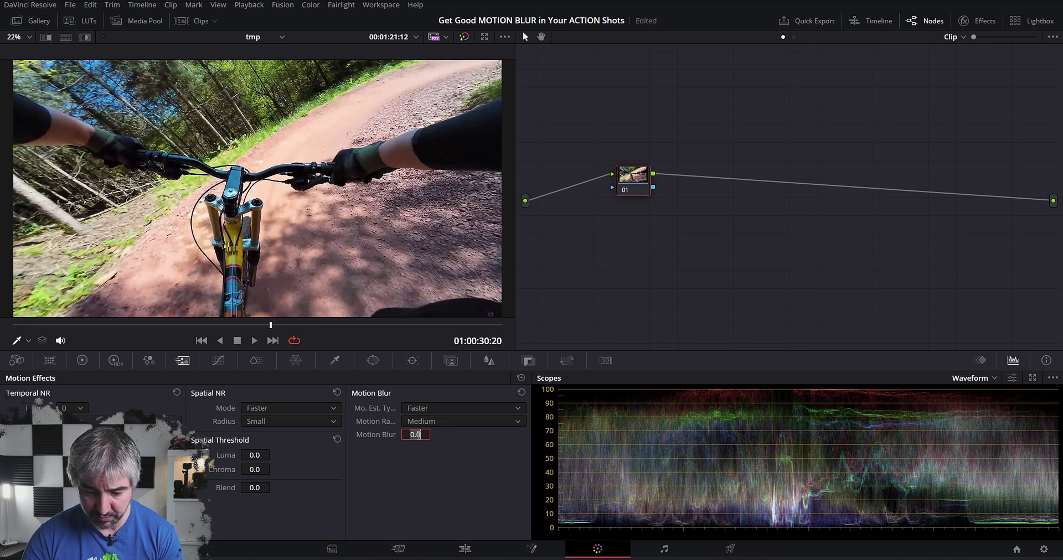
Step: Set the Motion Blur amount to 50 and bypass node 01 to compare without blur
type("50")
key("Return")
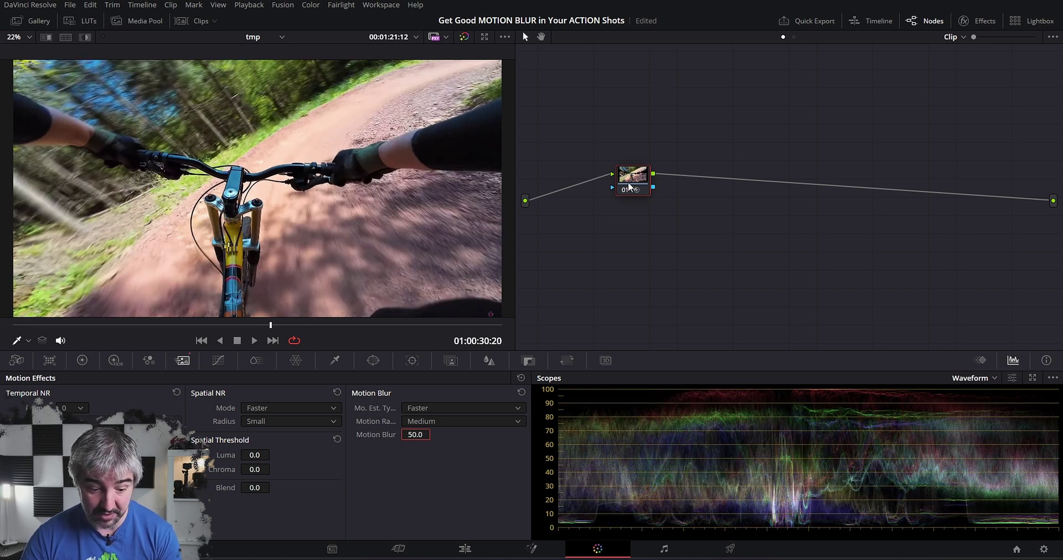
key("ctrl+d")
key("ctrl+d")
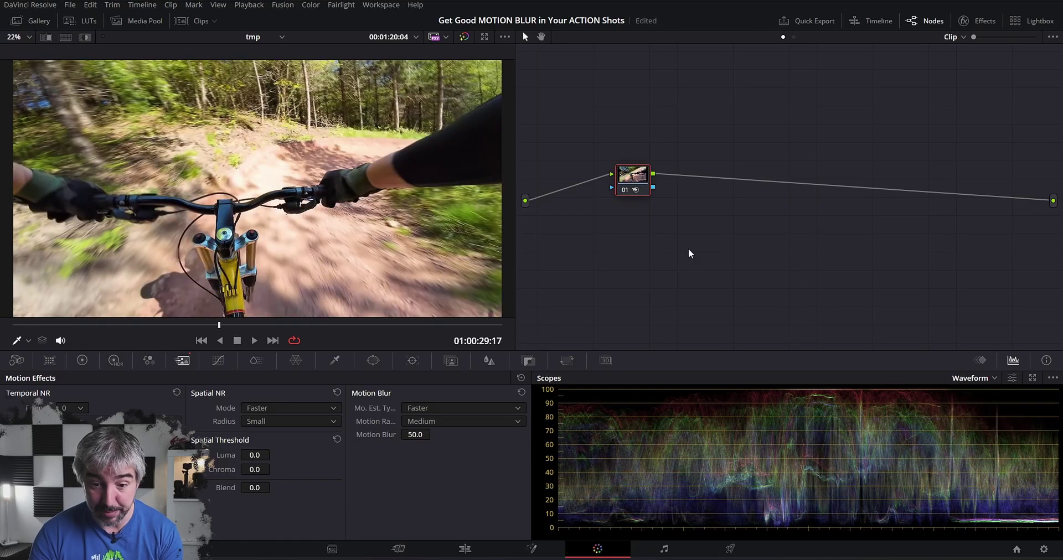
left_click_drag(636, 187, 776, 198)
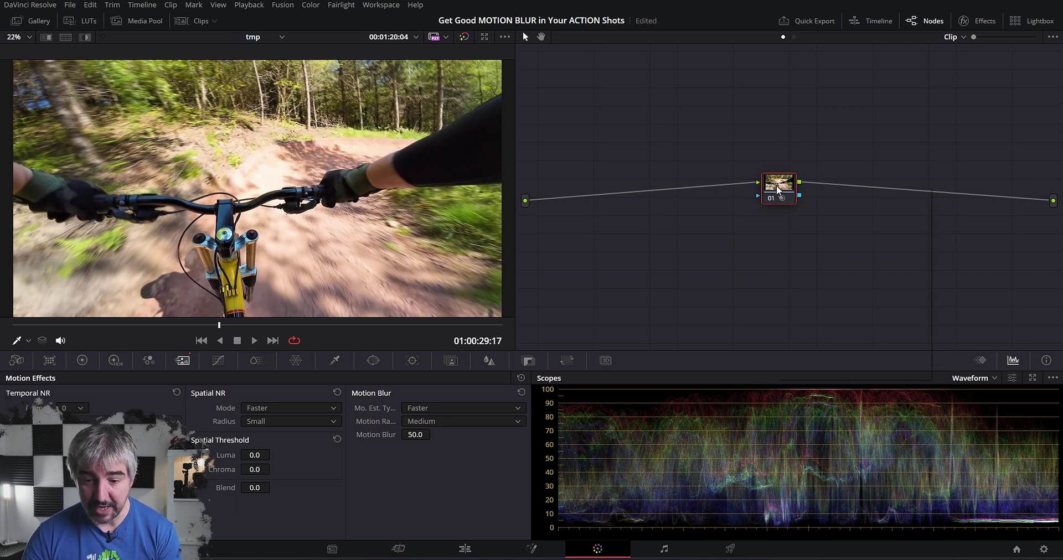
Step: Reset the Color-page Motion Effects and open the bike clip's composition in Fusion
right_click(778, 191)
left_click(800, 192)
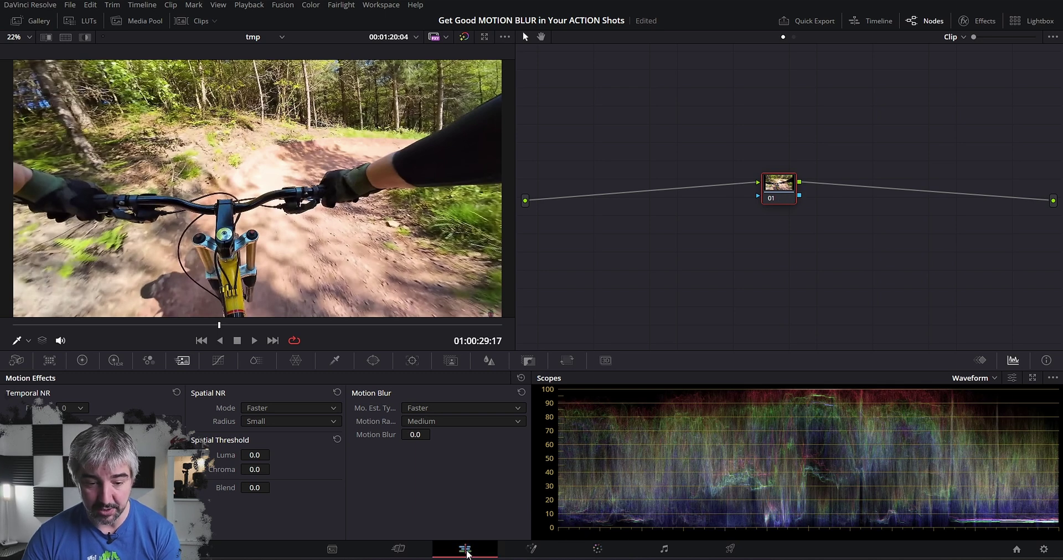
left_click(464, 549)
left_click(459, 480)
right_click(459, 477)
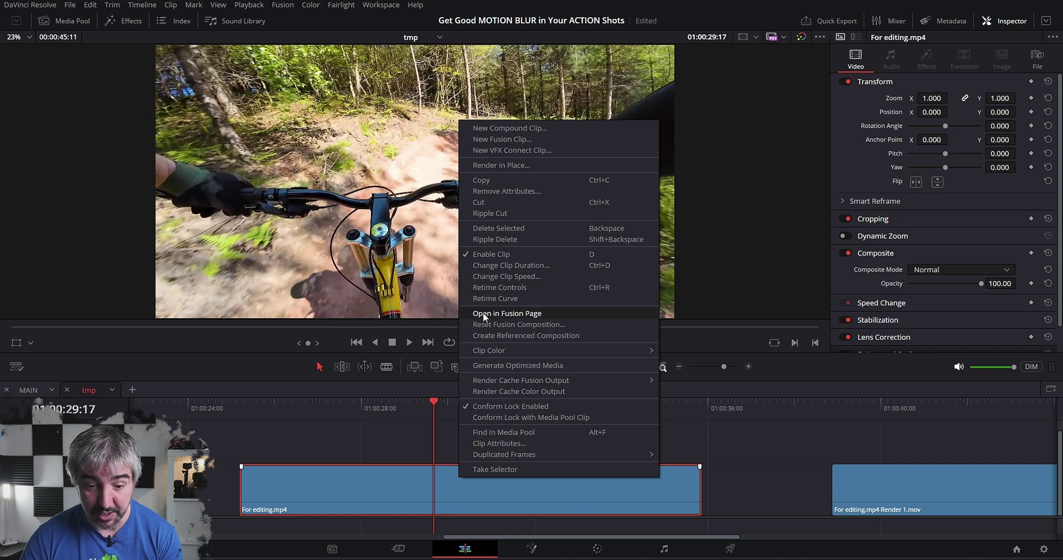
key("Escape")
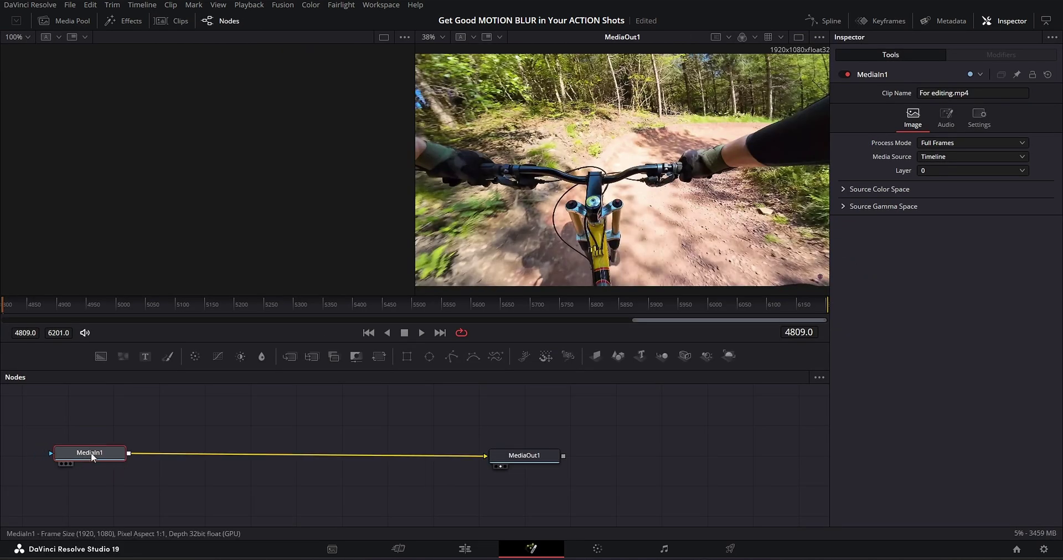
left_click_drag(92, 457, 94, 456)
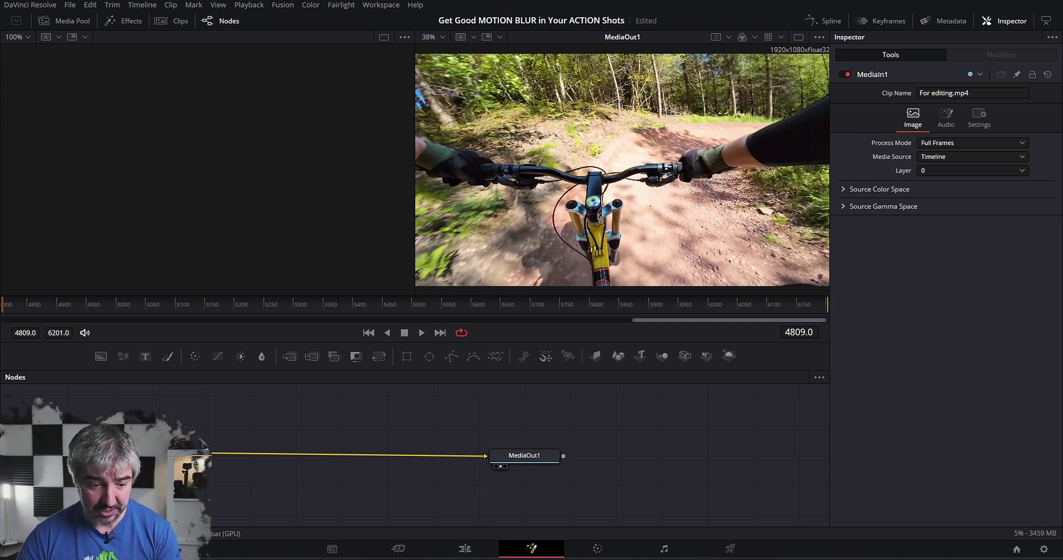
Step: Add an Optical Flow node between MediaIn1 and MediaOut1
key("shift+space")
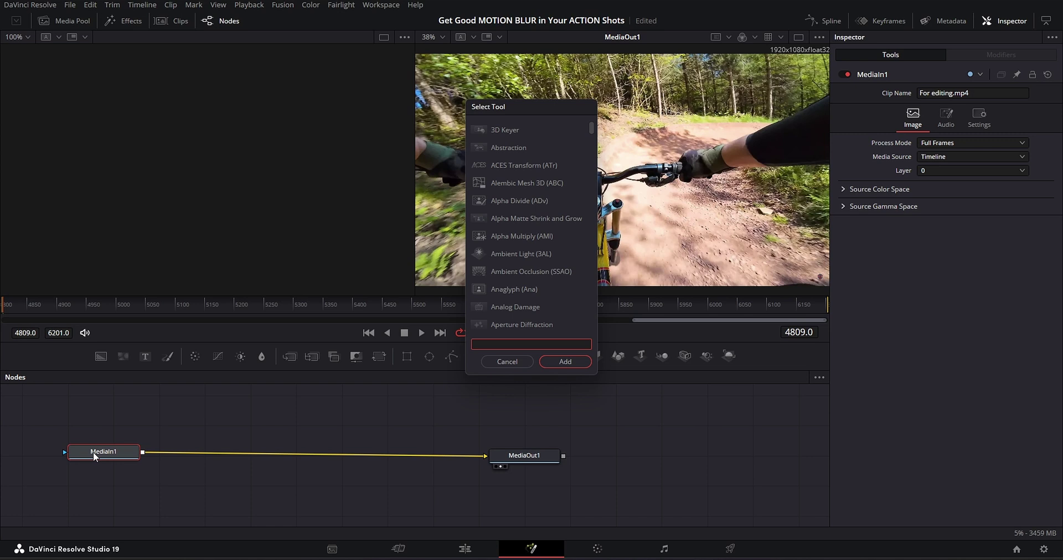
type("op")
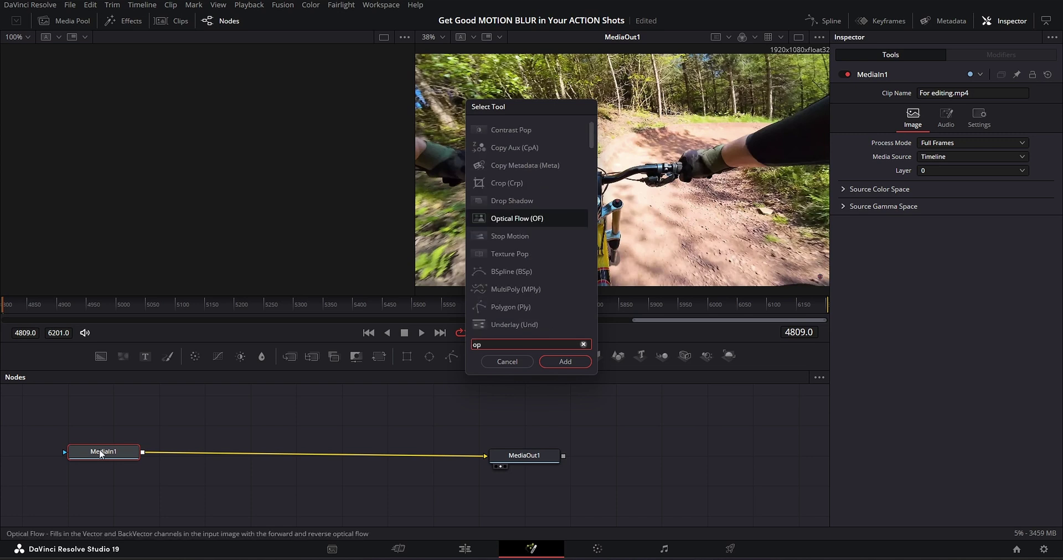
left_click(503, 219)
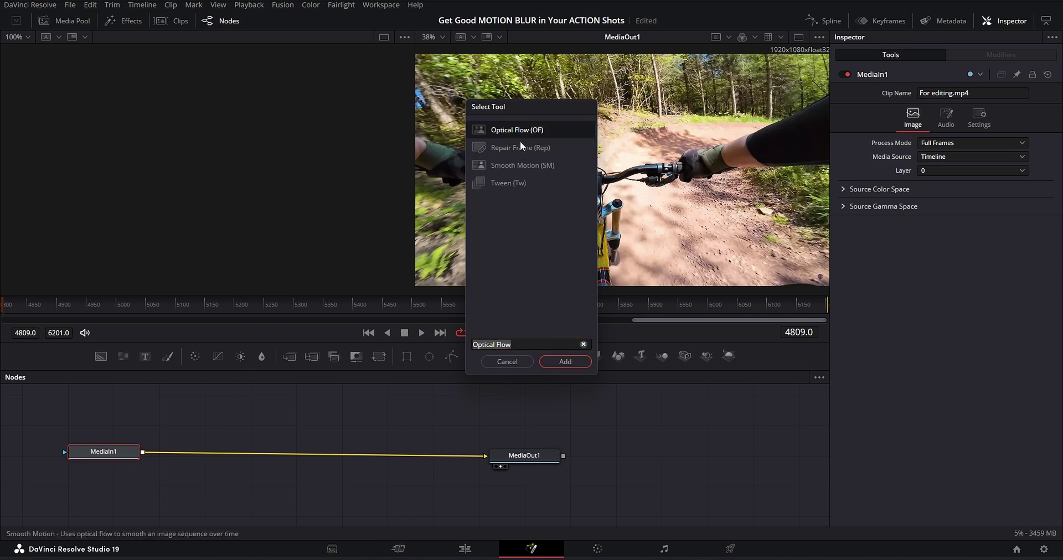
left_click(567, 361)
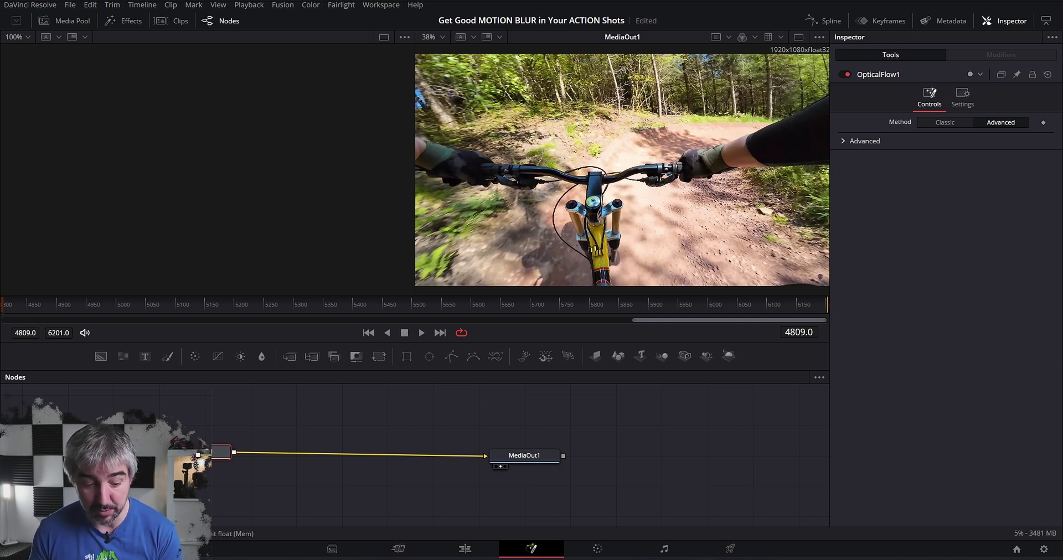
left_click_drag(191, 453, 213, 453)
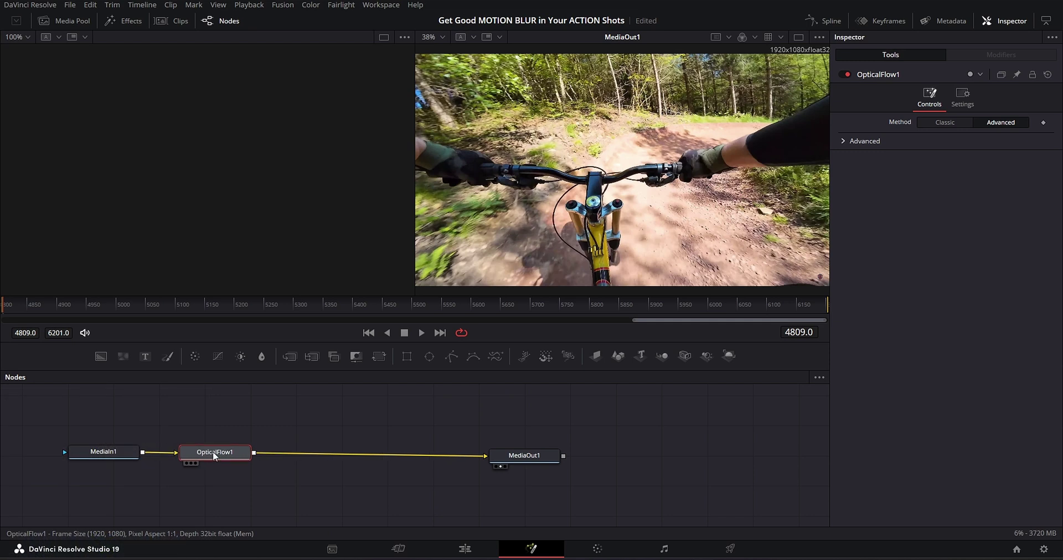
Step: Add a Vector Motion Blur node after OpticalFlow1
key("shift+space")
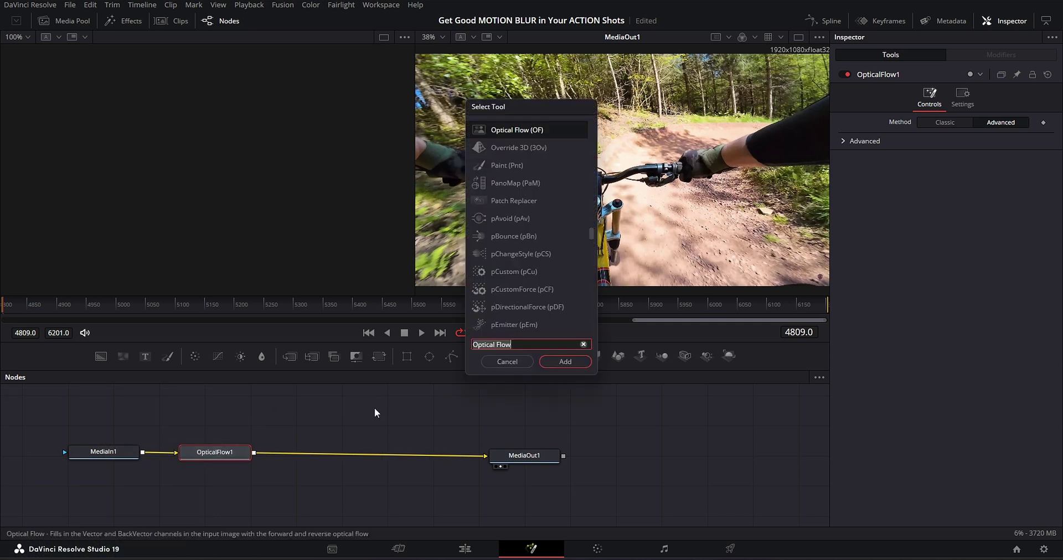
type("vec")
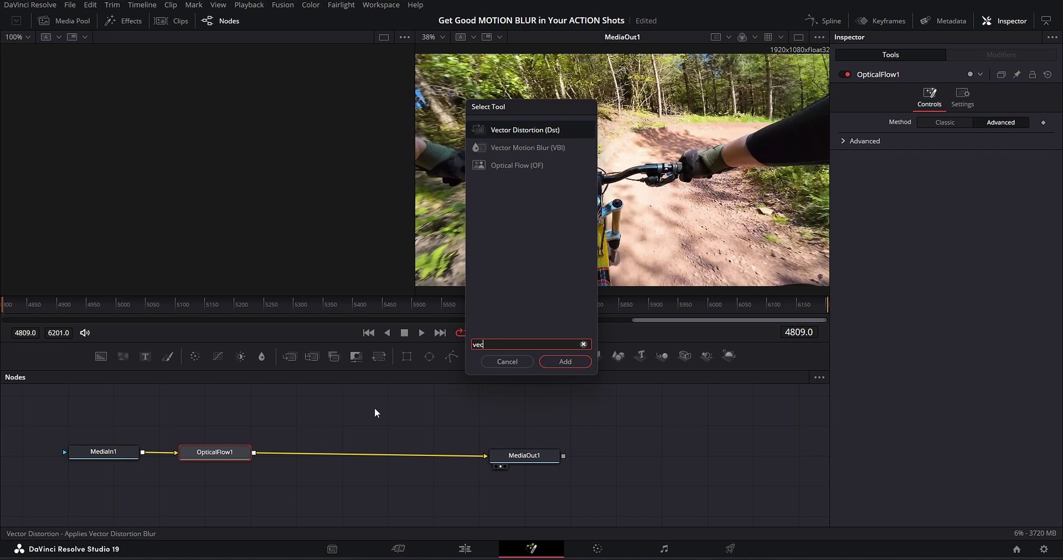
left_click(534, 147)
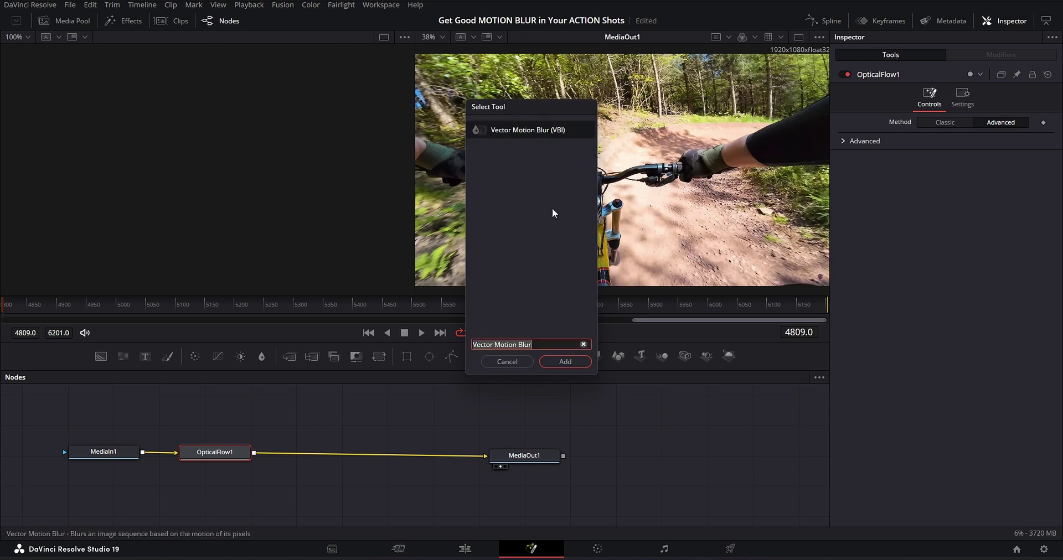
left_click(567, 361)
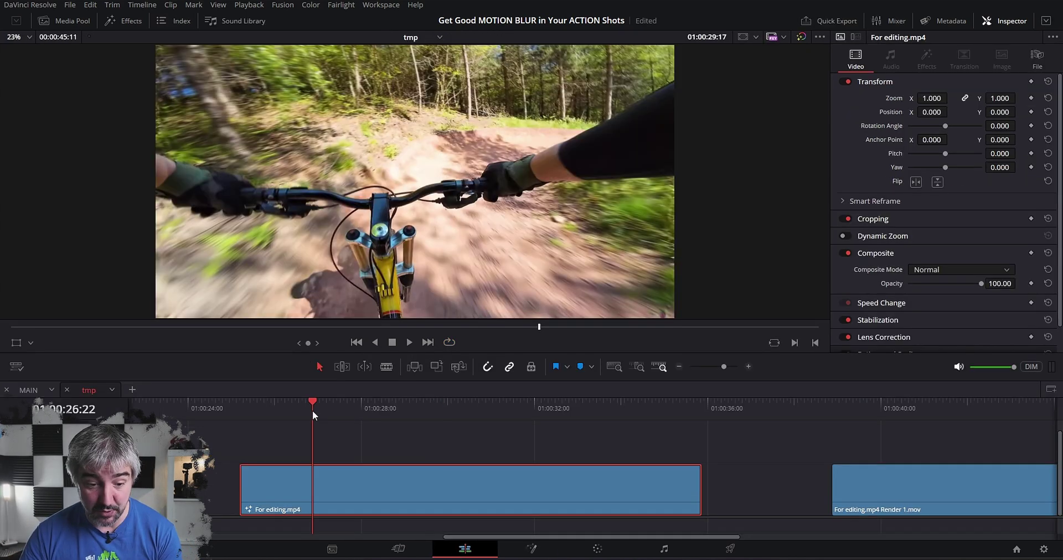
Step: Play back the blurred clip, cancel Render in Place, and move the playhead onto Render 1.mov
key("space")
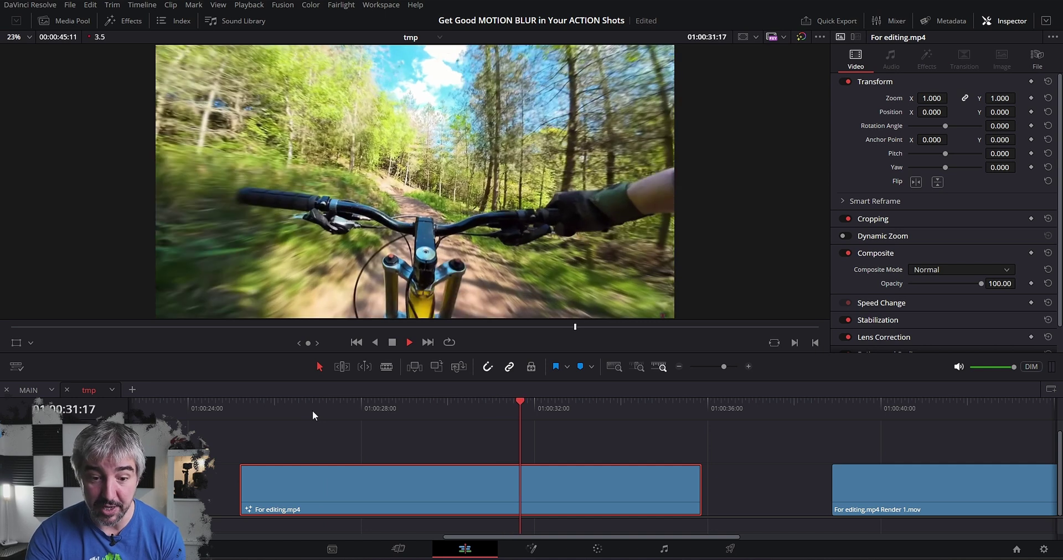
key("space")
right_click(467, 497)
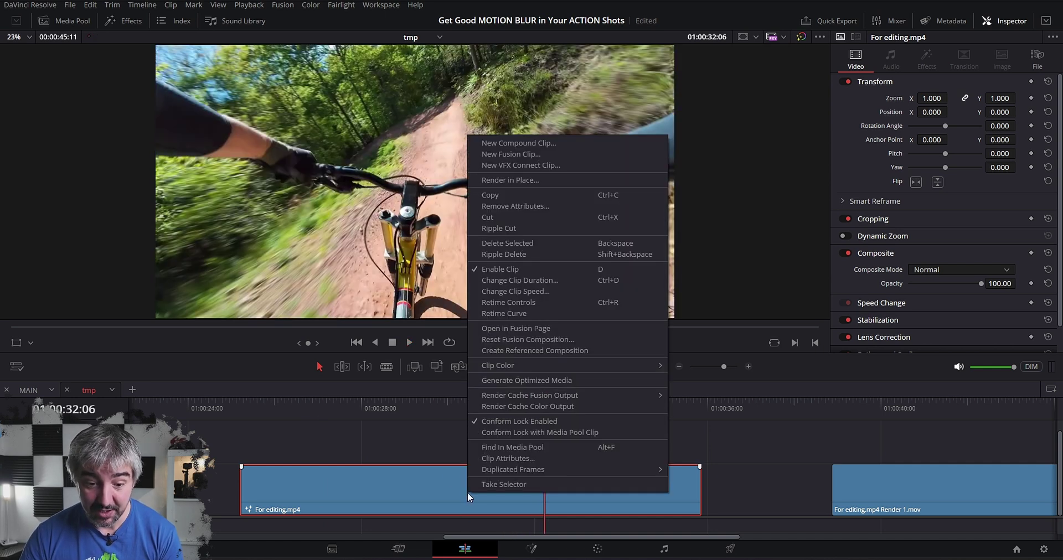
left_click(523, 180)
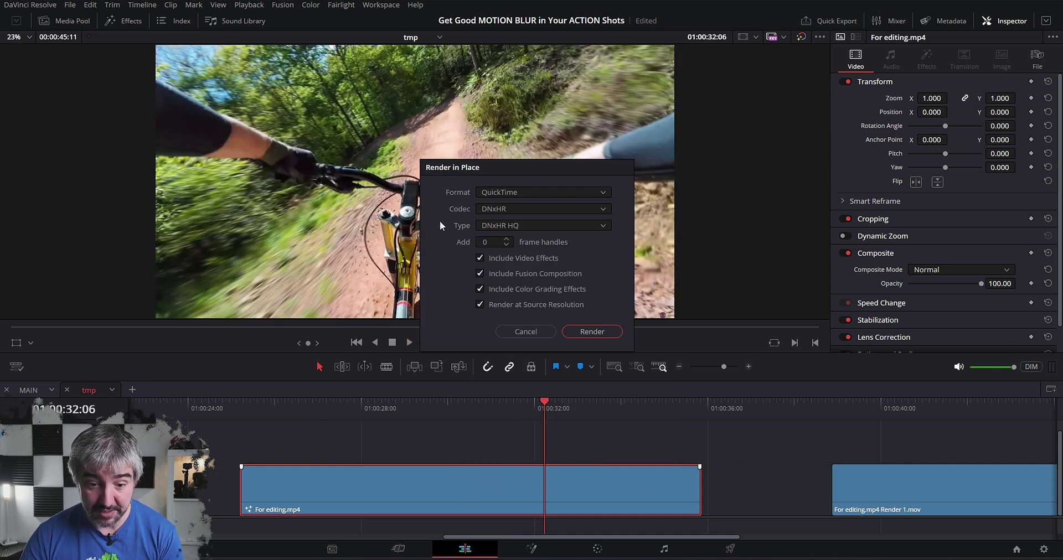
left_click(526, 331)
scroll(772, 444, "right", 5)
left_click(419, 410)
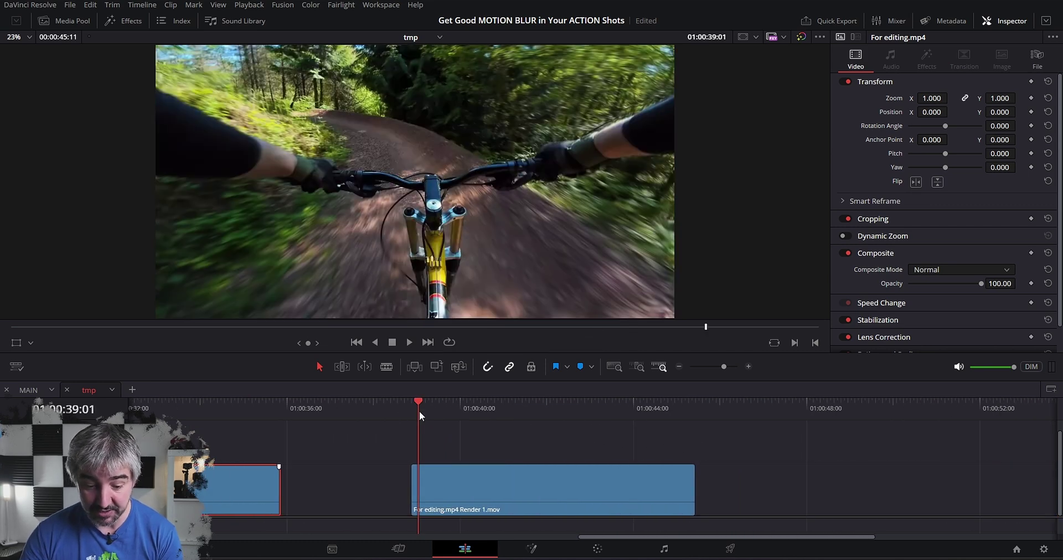